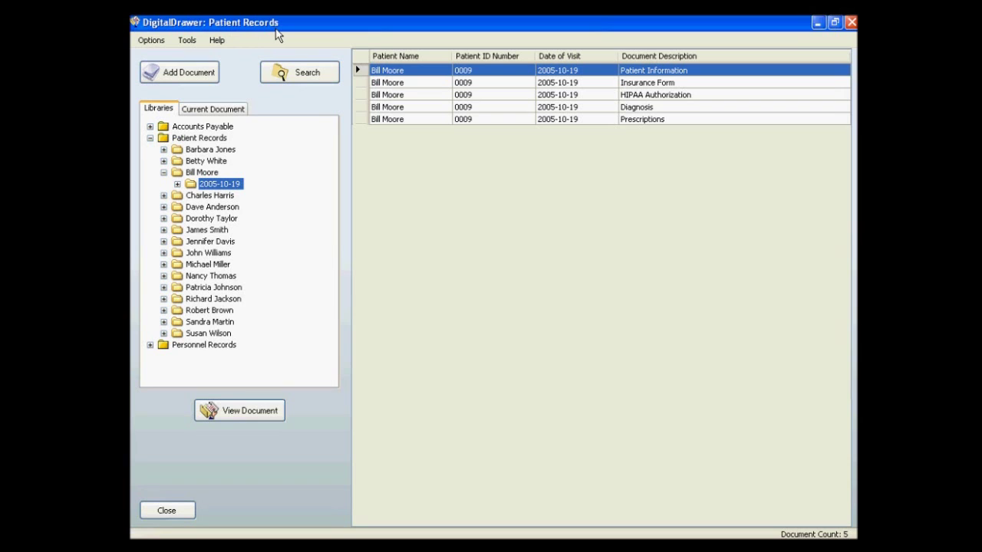
Step: Drop the sample TIF onto the 2005-10-19 visit, hide Sample Files, and list all 80 Patient Records documents
{"action": "left_click", "coordinate": [341, 547]}
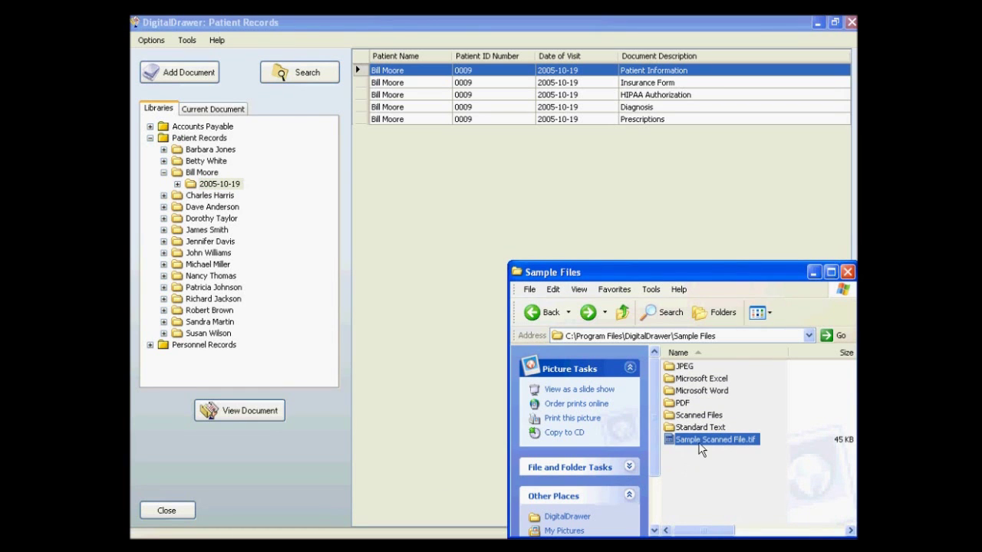
{"action": "mouse_move", "coordinate": [701, 442]}
{"action": "left_mouse_down"}
{"action": "mouse_move", "coordinate": [208, 176]}
{"action": "mouse_move", "coordinate": [434, 299]}
{"action": "left_mouse_up"}
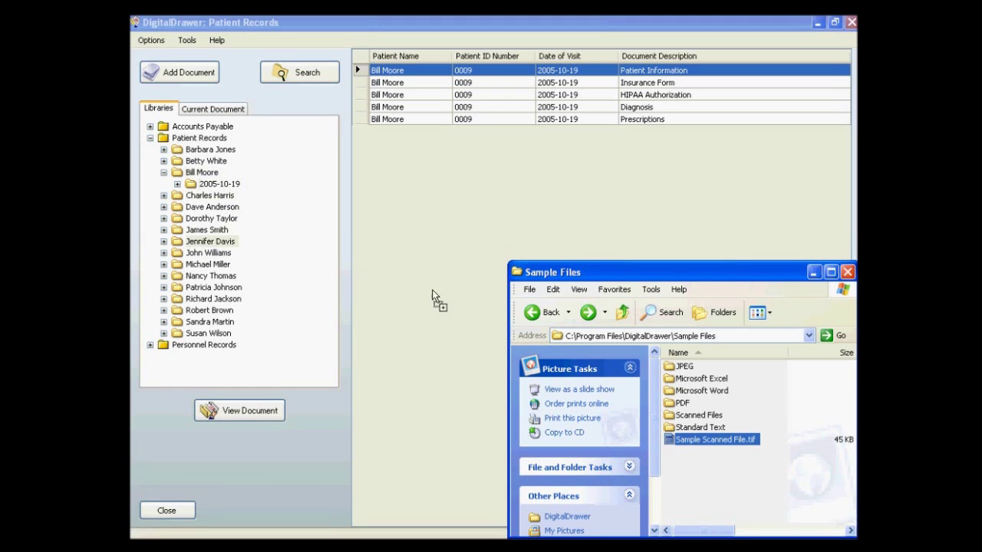
{"action": "left_click", "coordinate": [814, 273]}
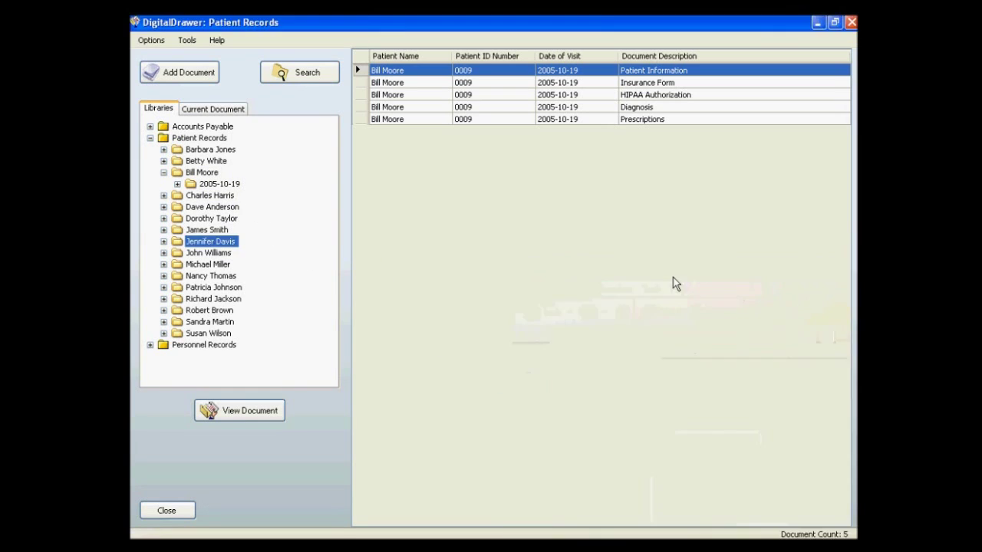
{"action": "left_click", "coordinate": [198, 139]}
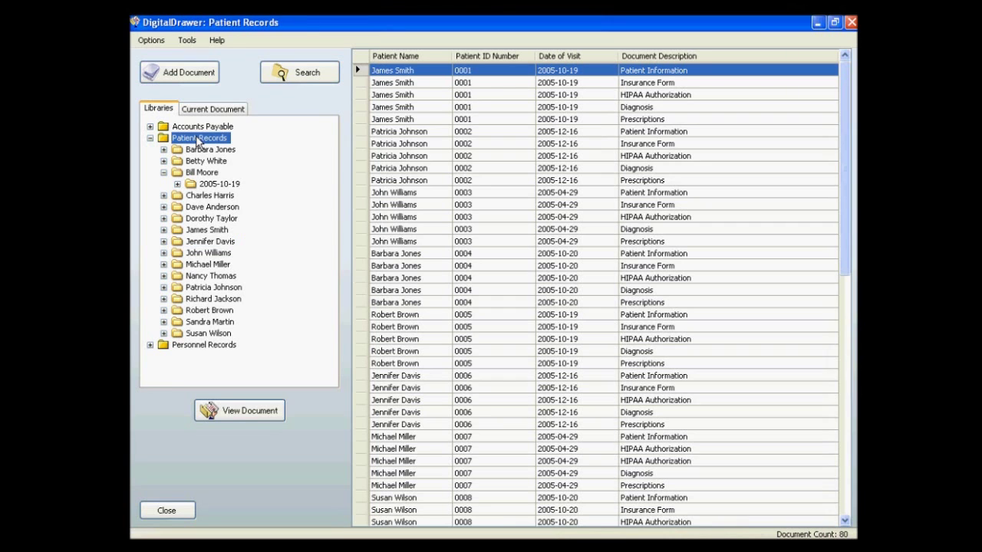
Step: Import Sample Scanned File.tif as a new document, bringing up the two-page HIPAA authorization form
{"action": "left_click", "coordinate": [198, 80]}
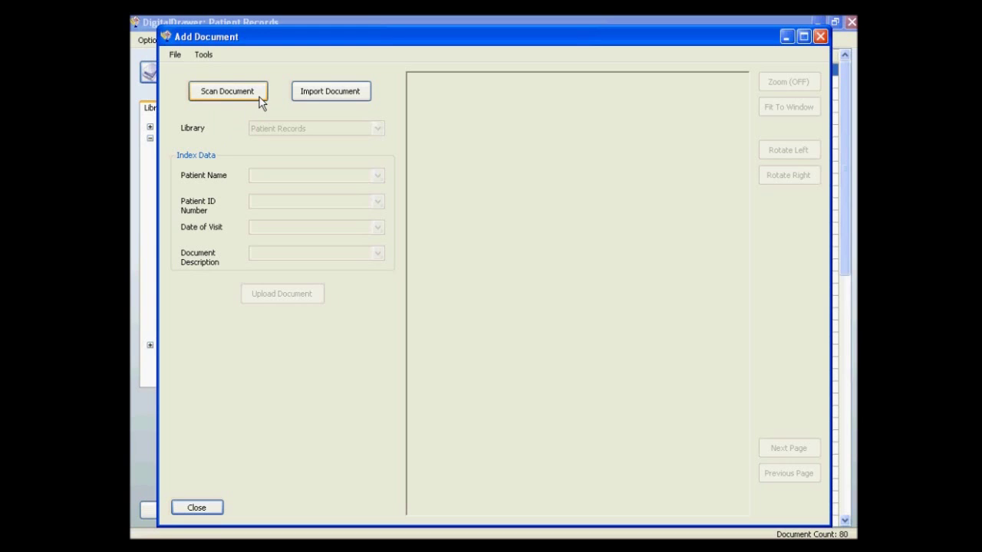
{"action": "left_click", "coordinate": [298, 104]}
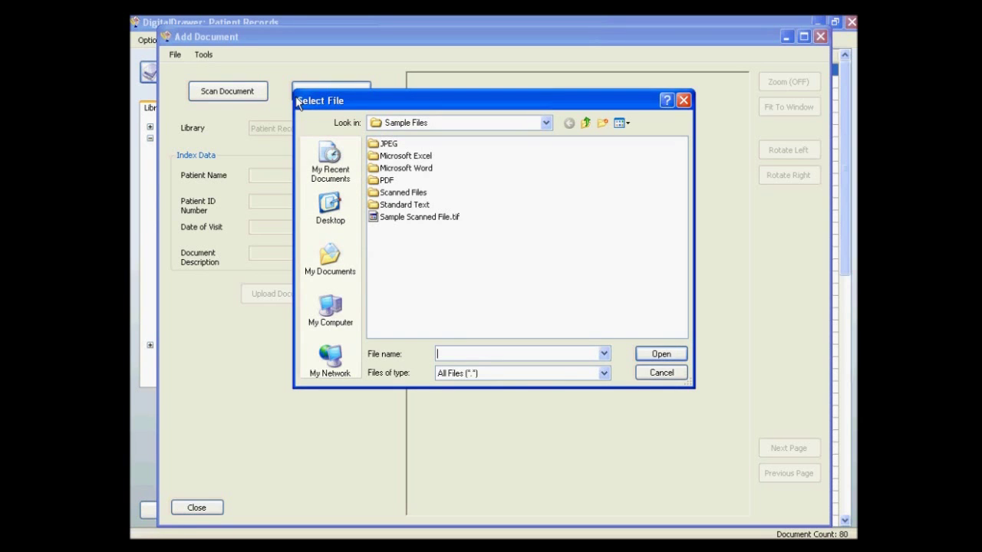
{"action": "left_click", "coordinate": [422, 217]}
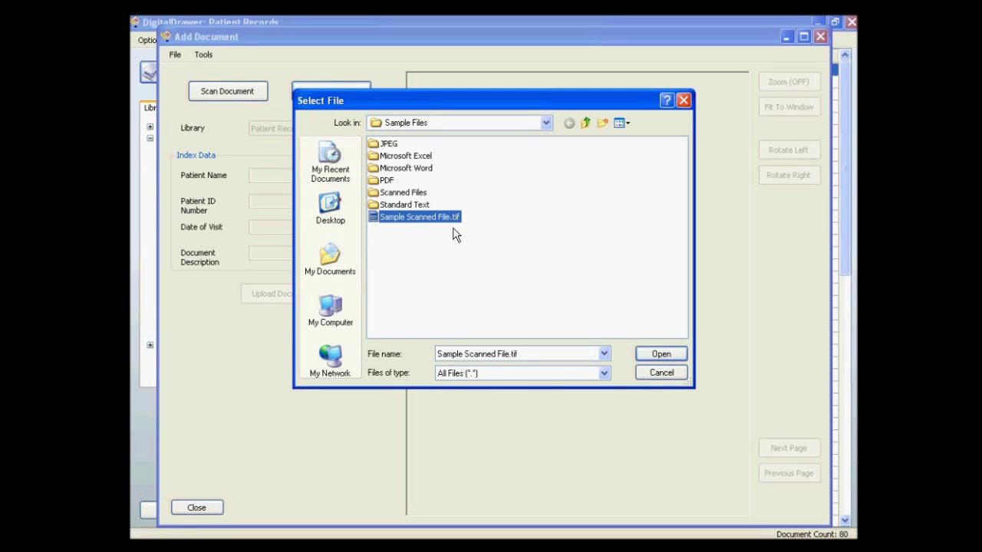
{"action": "left_click", "coordinate": [654, 354]}
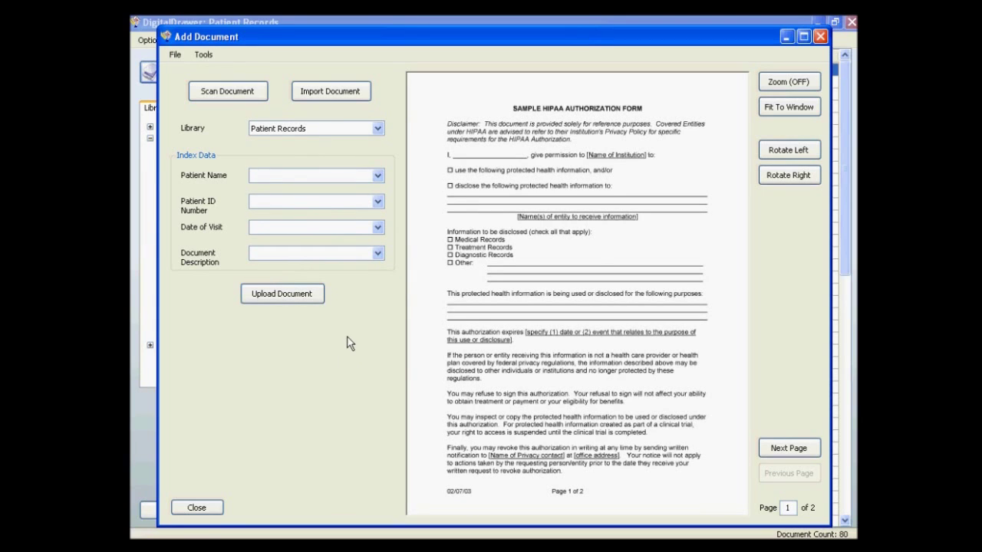
{"action": "left_click", "coordinate": [379, 176]}
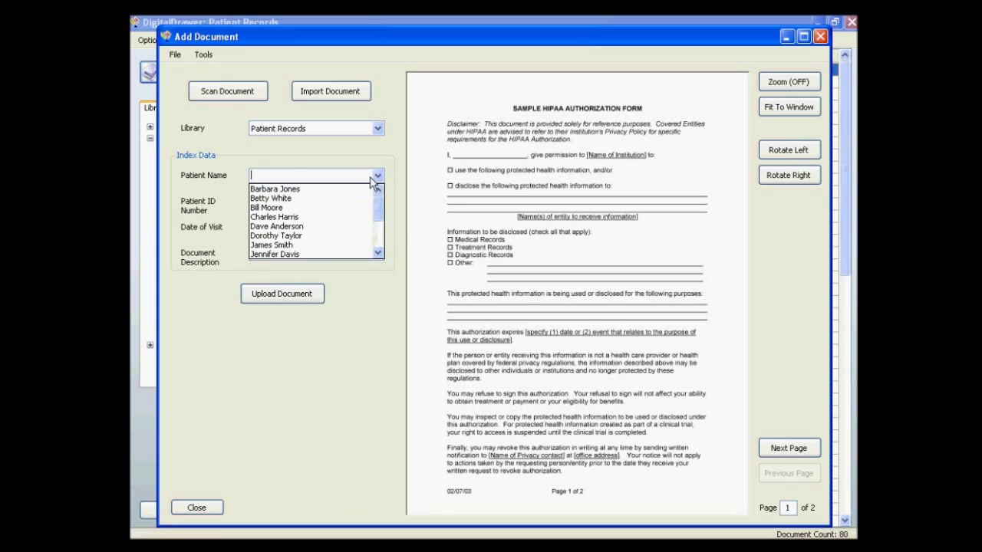
{"action": "left_click", "coordinate": [344, 208]}
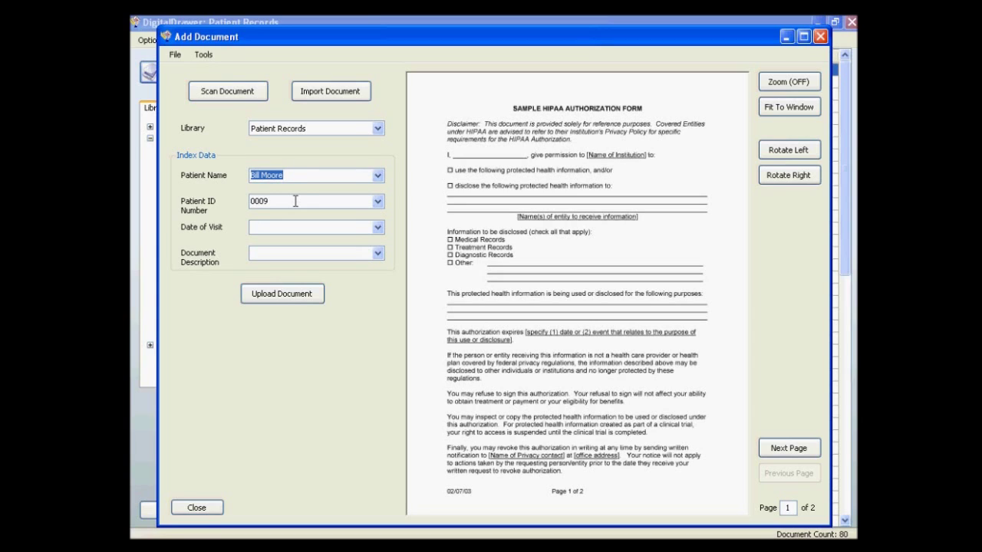
{"action": "key", "text": "Tab"}
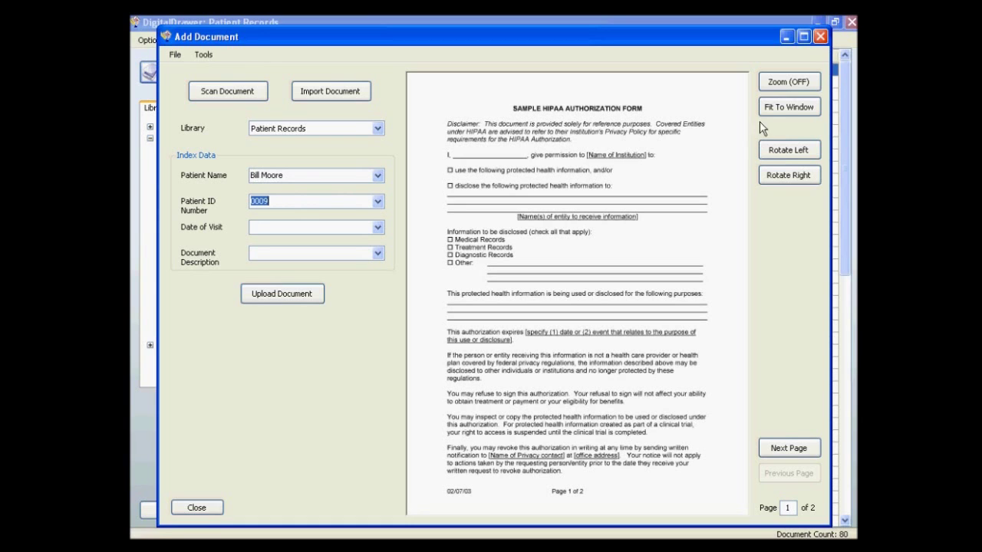
{"action": "left_click", "coordinate": [783, 82]}
Step: OCR-capture the form's title and paste HIPAA AUTHORIZATION as the document description
{"action": "left_click", "coordinate": [575, 173]}
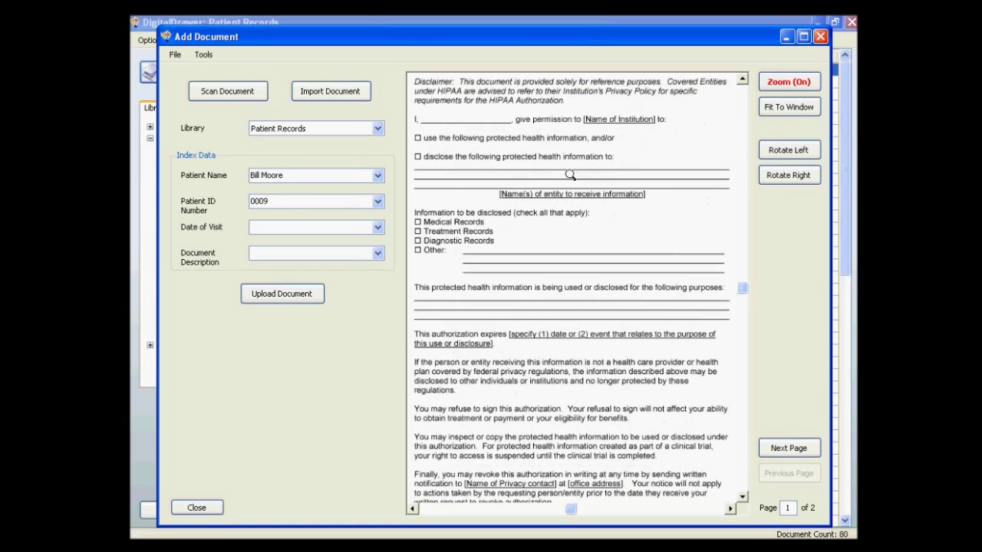
{"action": "left_click_drag", "start_coordinate": [743, 292], "coordinate": [741, 92]}
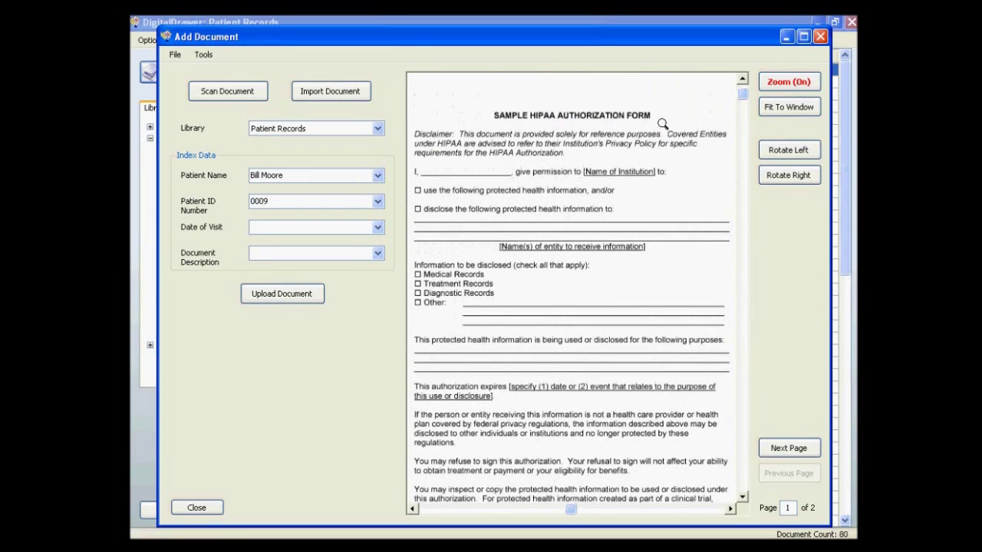
{"action": "left_click", "coordinate": [789, 81]}
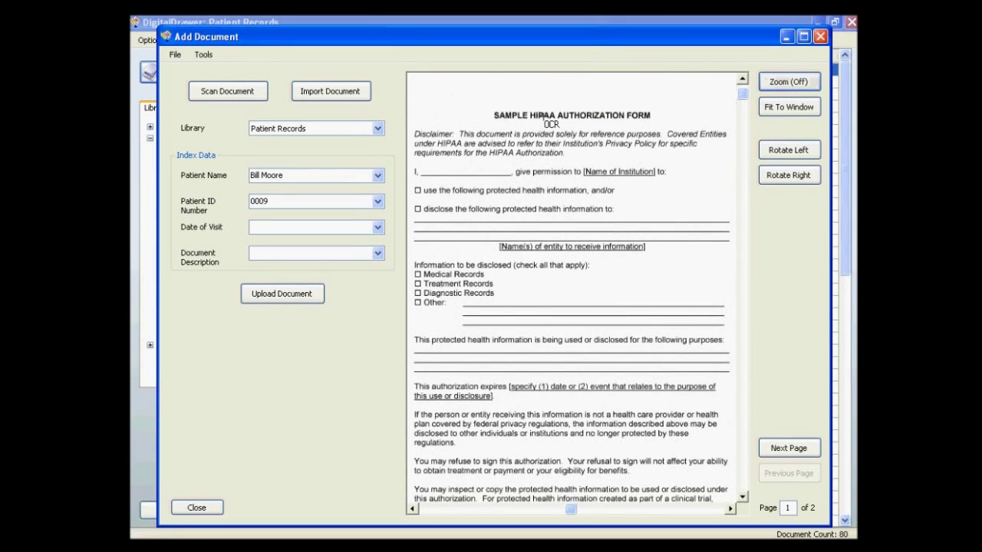
{"action": "left_click_drag", "start_coordinate": [528, 112], "coordinate": [625, 121]}
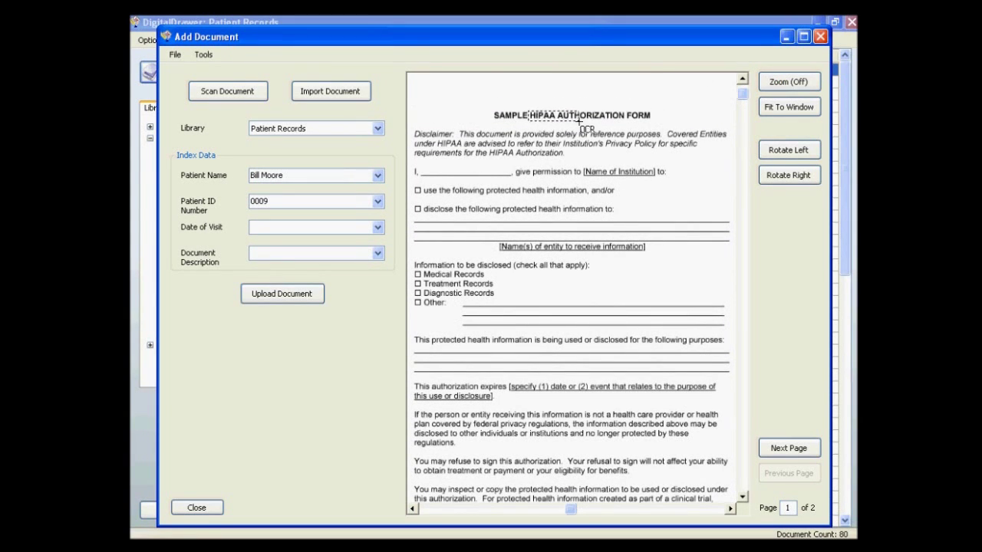
{"action": "left_click_drag", "start_coordinate": [624, 121], "coordinate": [626, 123]}
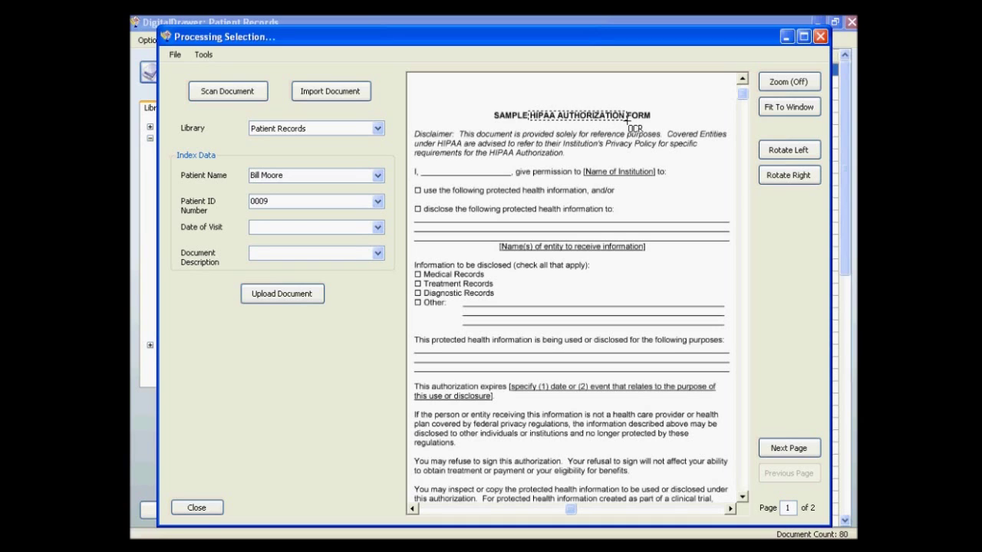
{"action": "right_click", "coordinate": [274, 253]}
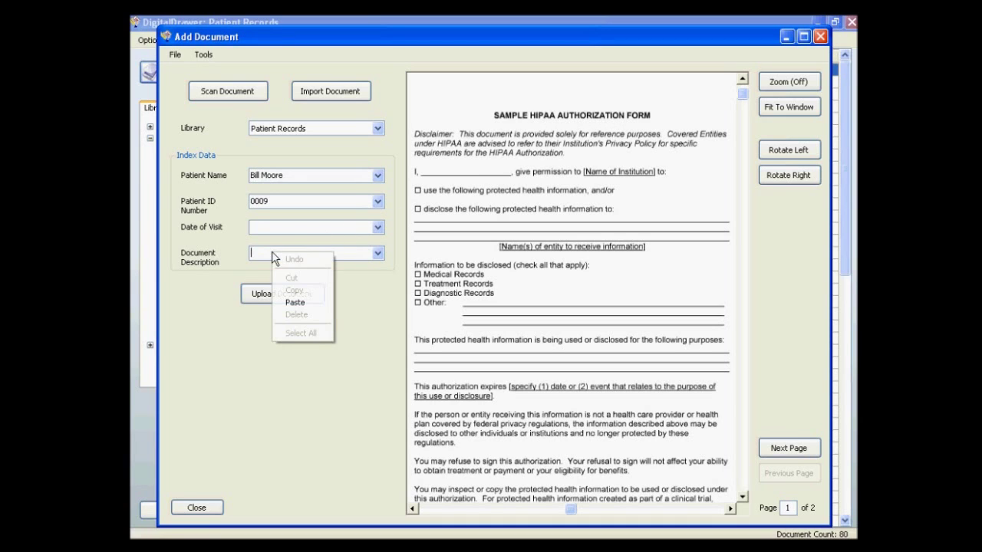
{"action": "left_click", "coordinate": [315, 305]}
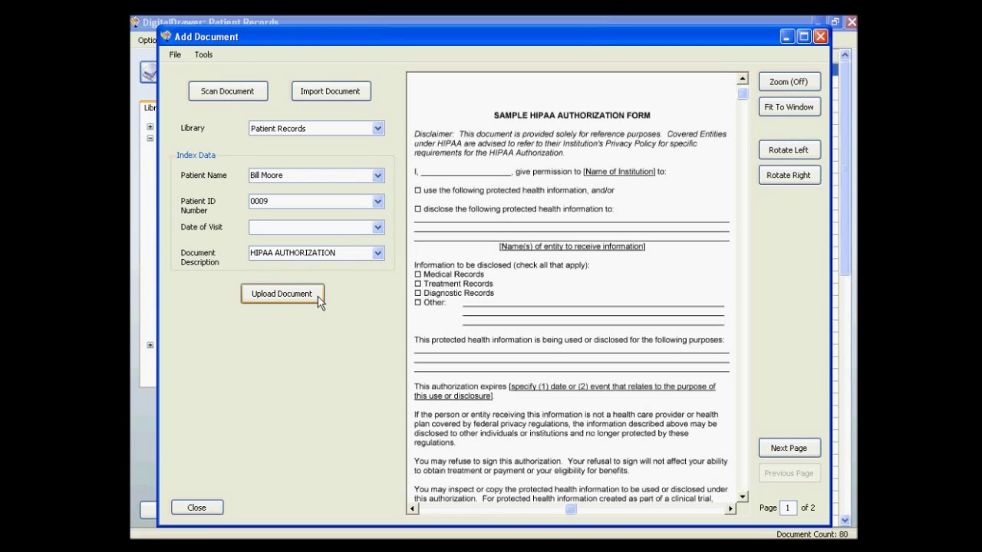
Step: Upload the HIPAA form keeping the source file, cancel further imports, and close Add Document
{"action": "left_click", "coordinate": [318, 297]}
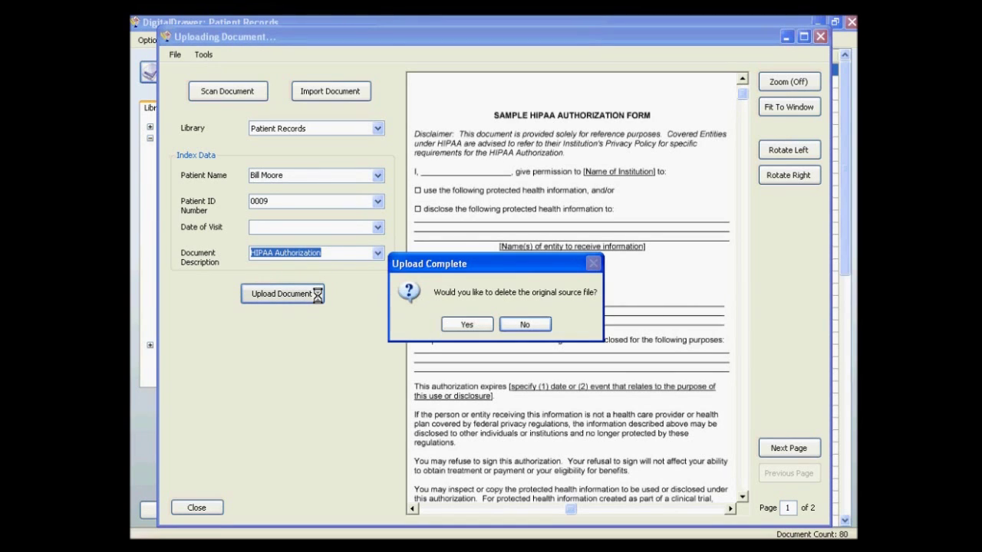
{"action": "left_click", "coordinate": [524, 325]}
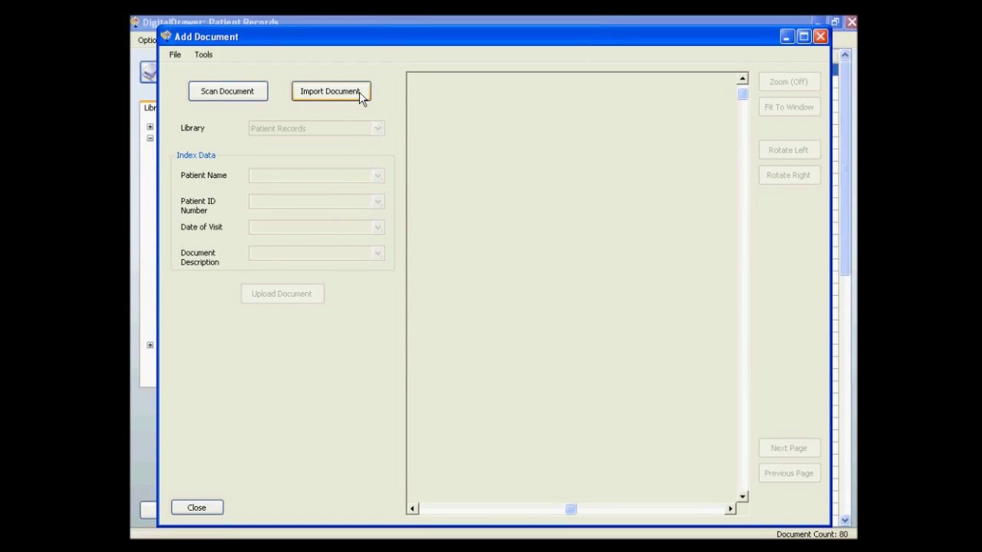
{"action": "left_click", "coordinate": [362, 98]}
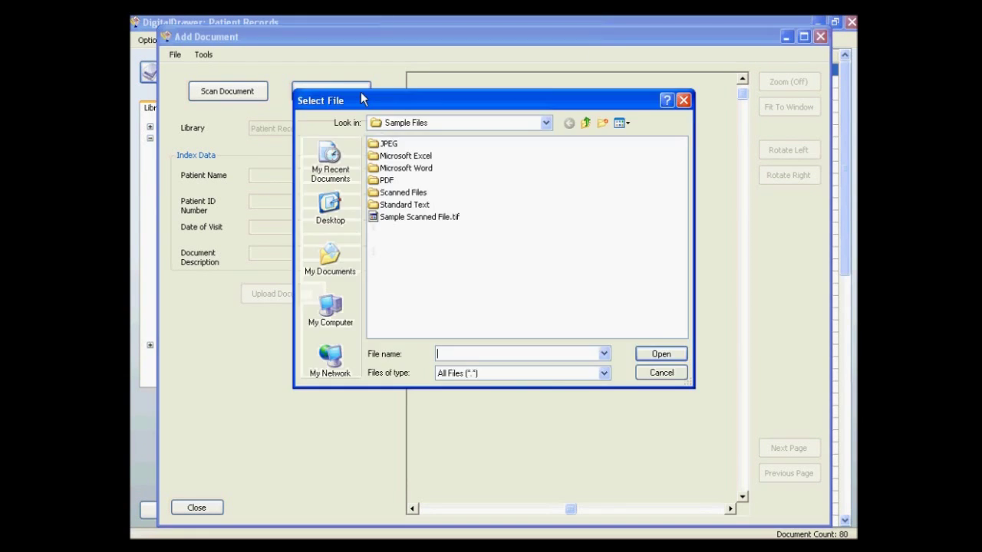
{"action": "left_click", "coordinate": [651, 373]}
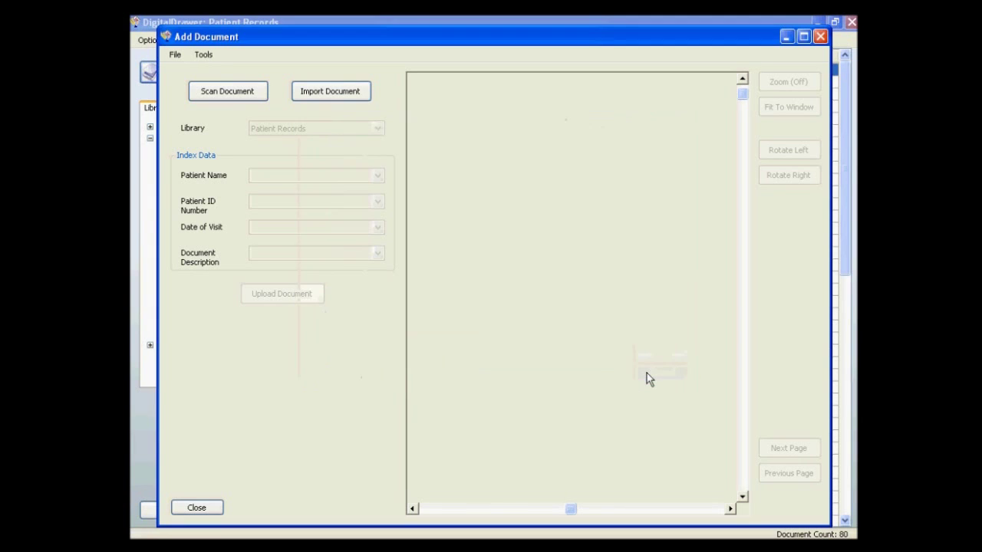
{"action": "left_click", "coordinate": [213, 510]}
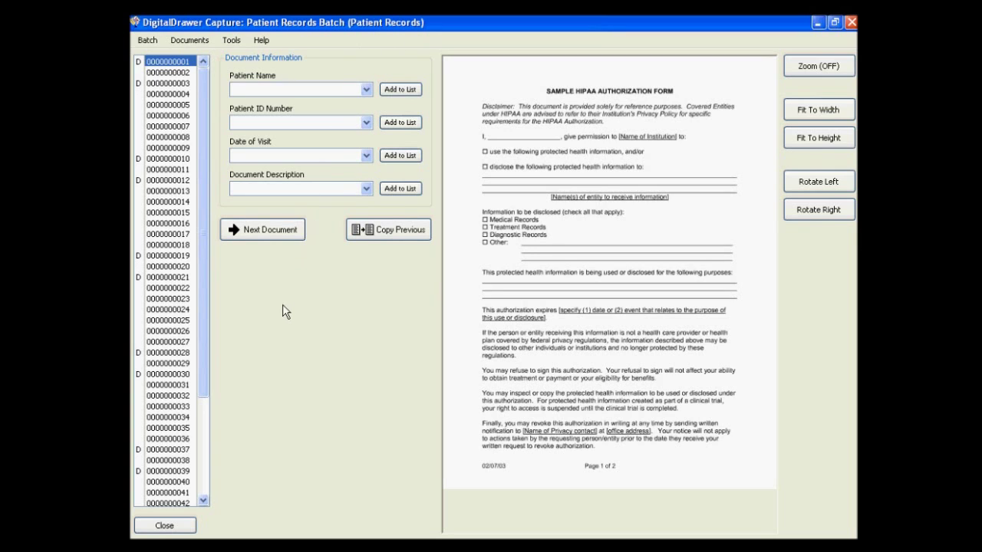
{"action": "left_click", "coordinate": [185, 43]}
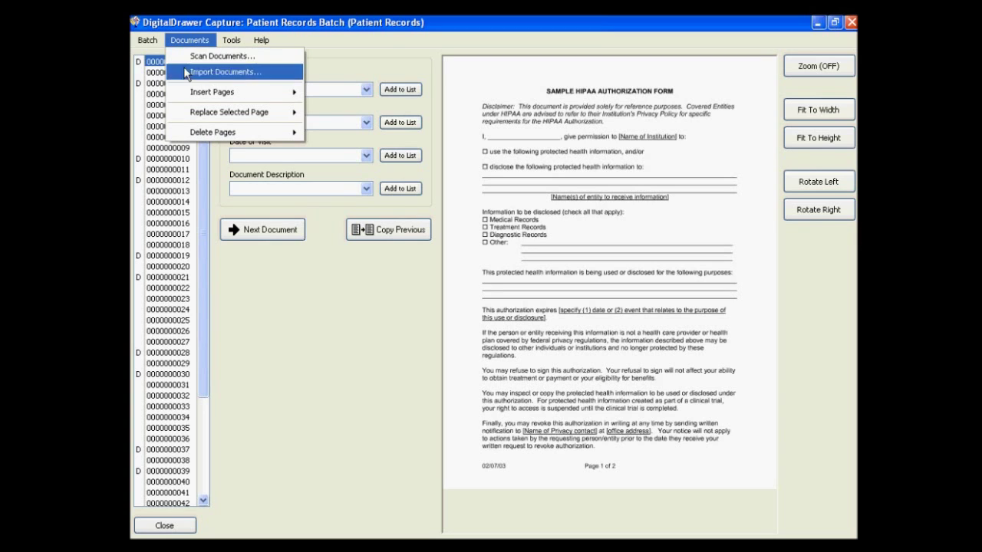
{"action": "left_click", "coordinate": [257, 303]}
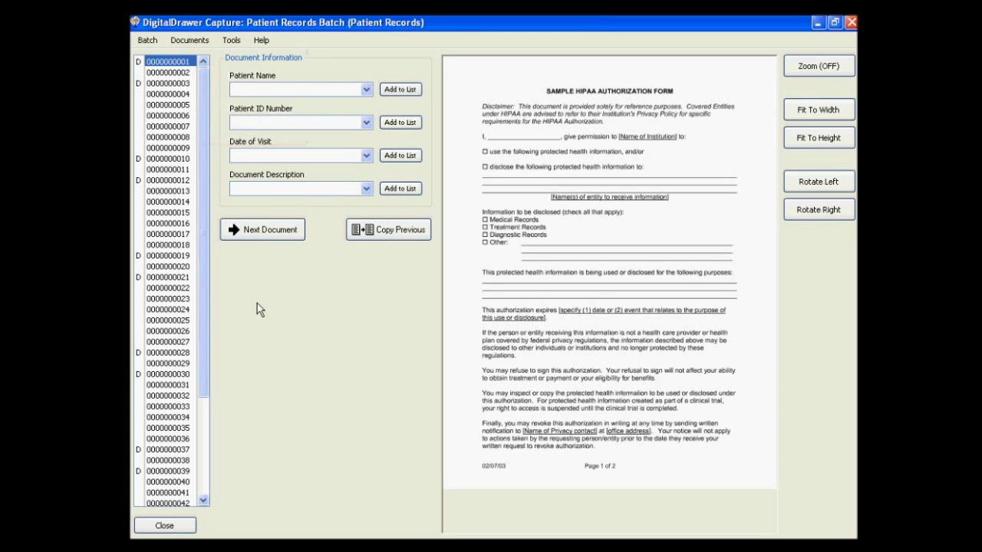
{"action": "left_click", "coordinate": [168, 73]}
{"action": "left_click", "coordinate": [171, 83]}
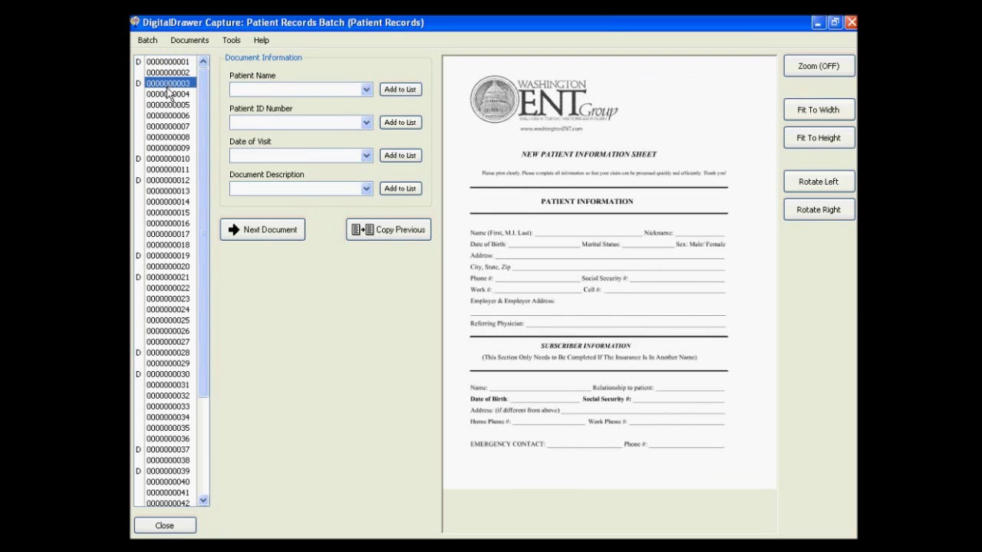
{"action": "left_click", "coordinate": [169, 94]}
{"action": "left_click", "coordinate": [167, 105]}
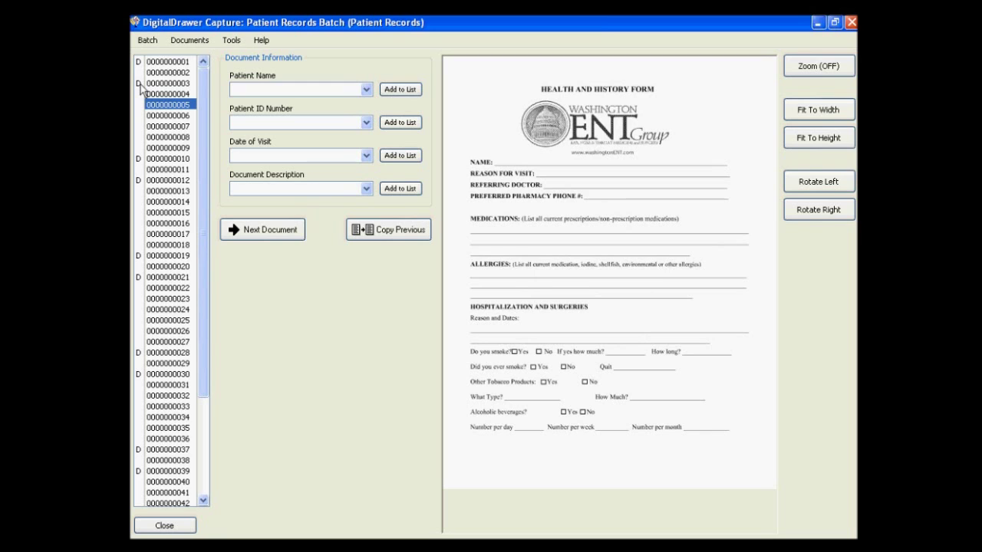
{"action": "left_click", "coordinate": [141, 84]}
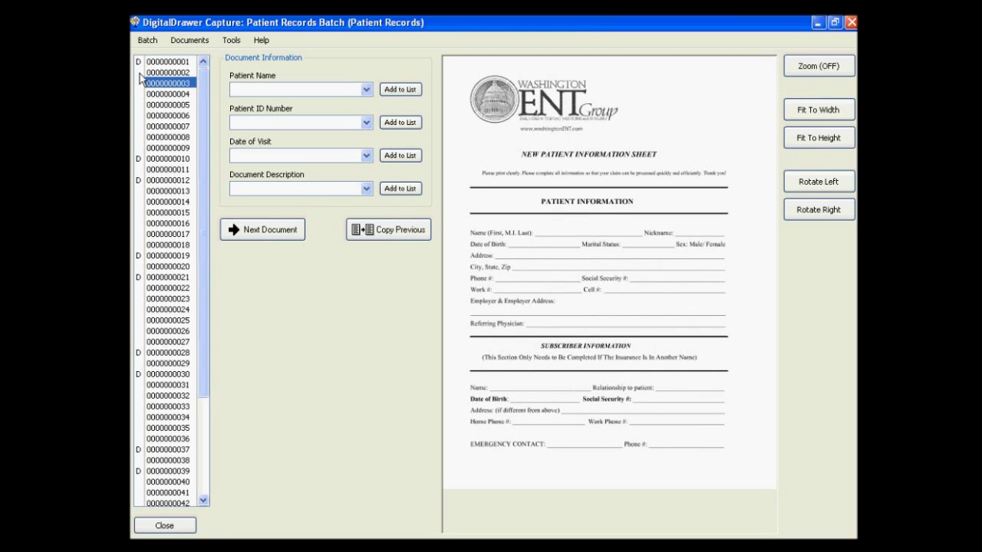
{"action": "left_click", "coordinate": [142, 74]}
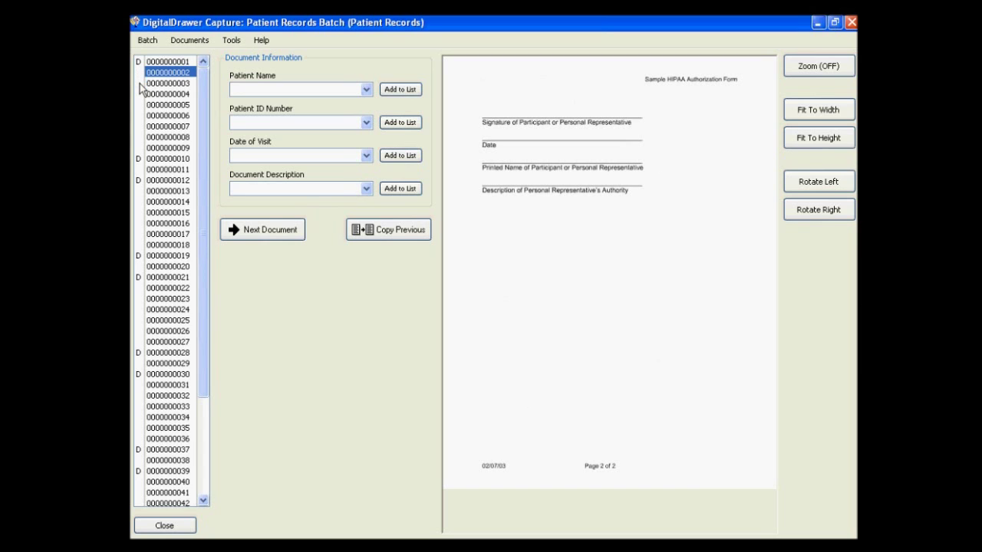
{"action": "left_click", "coordinate": [143, 85]}
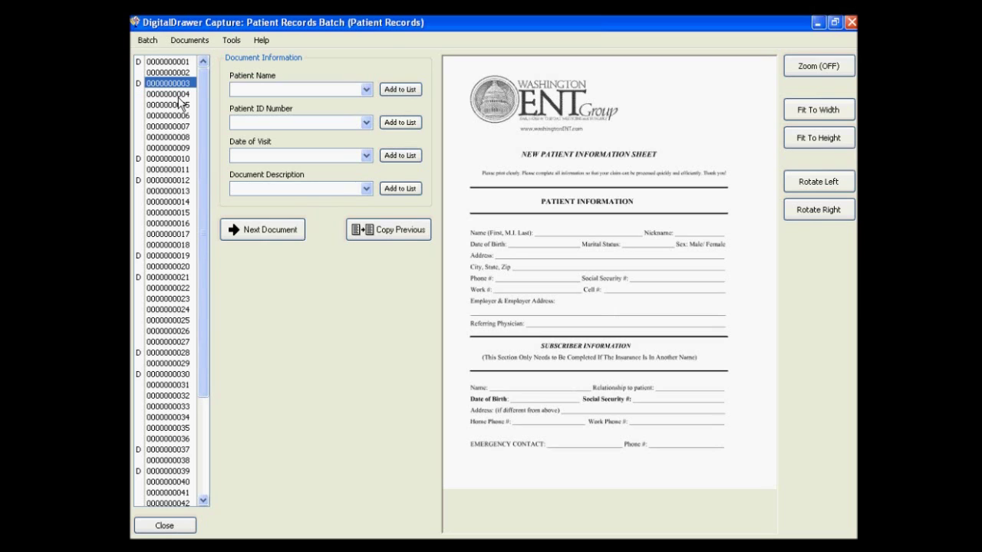
{"action": "left_click", "coordinate": [228, 39]}
{"action": "mouse_move", "coordinate": [300, 56]}
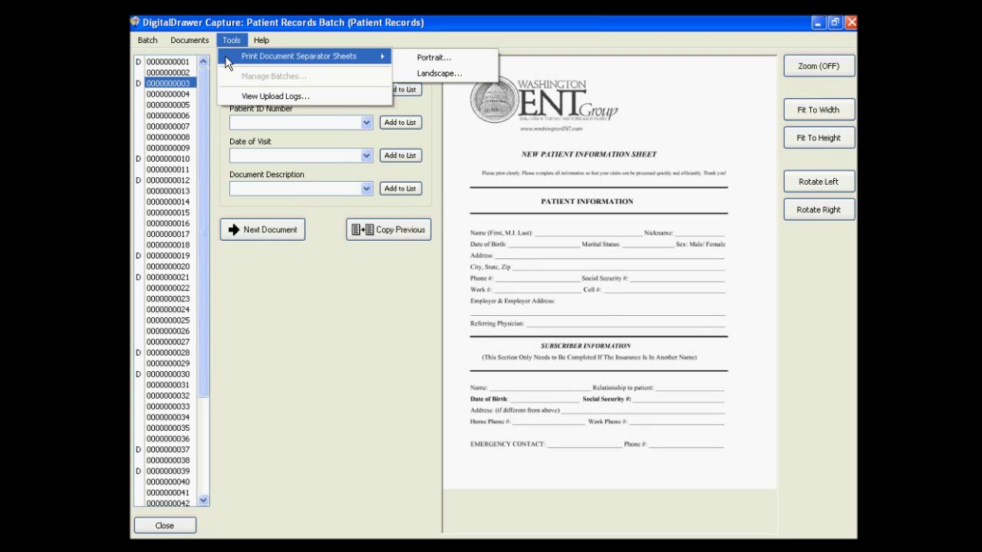
{"action": "left_click", "coordinate": [217, 124]}
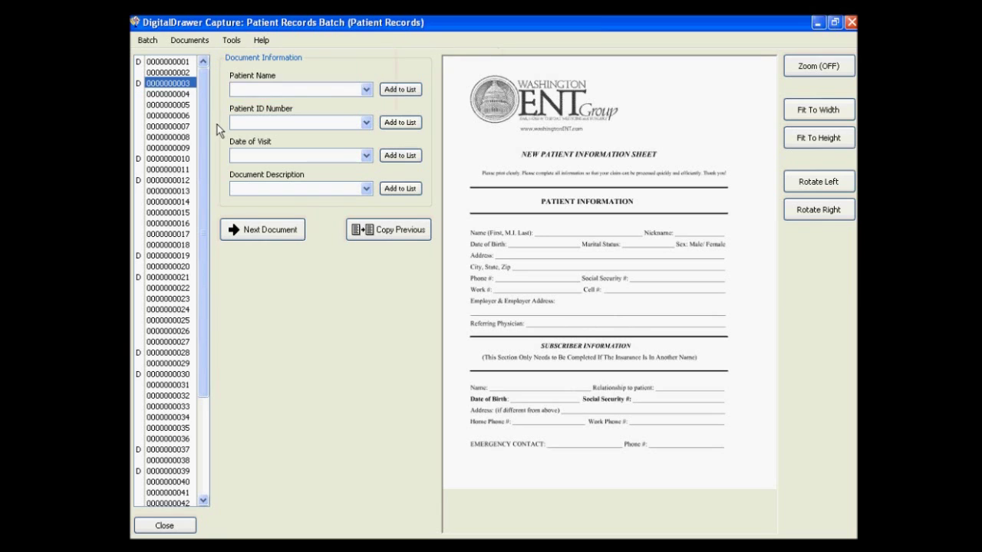
{"action": "left_click", "coordinate": [167, 159]}
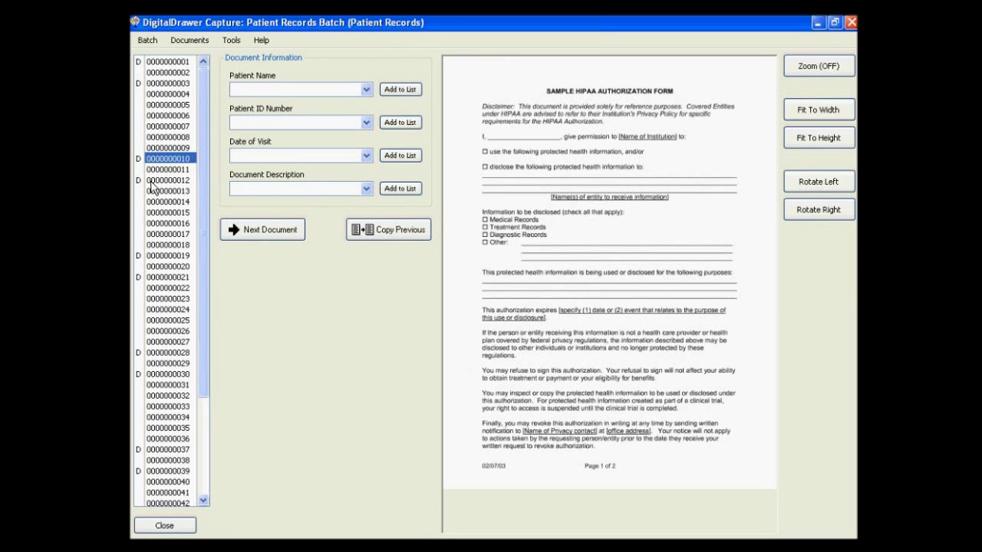
{"action": "left_click", "coordinate": [151, 183]}
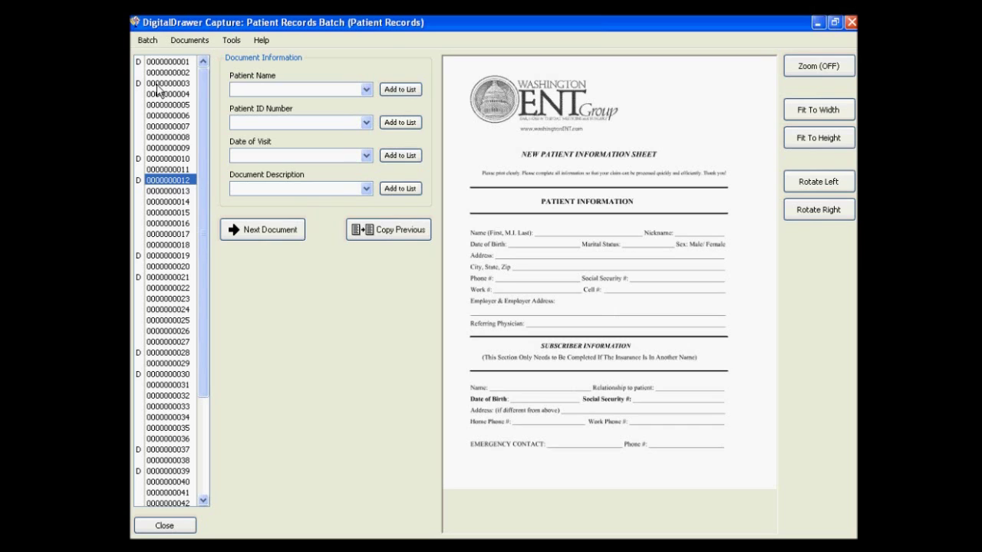
{"action": "left_click", "coordinate": [139, 85]}
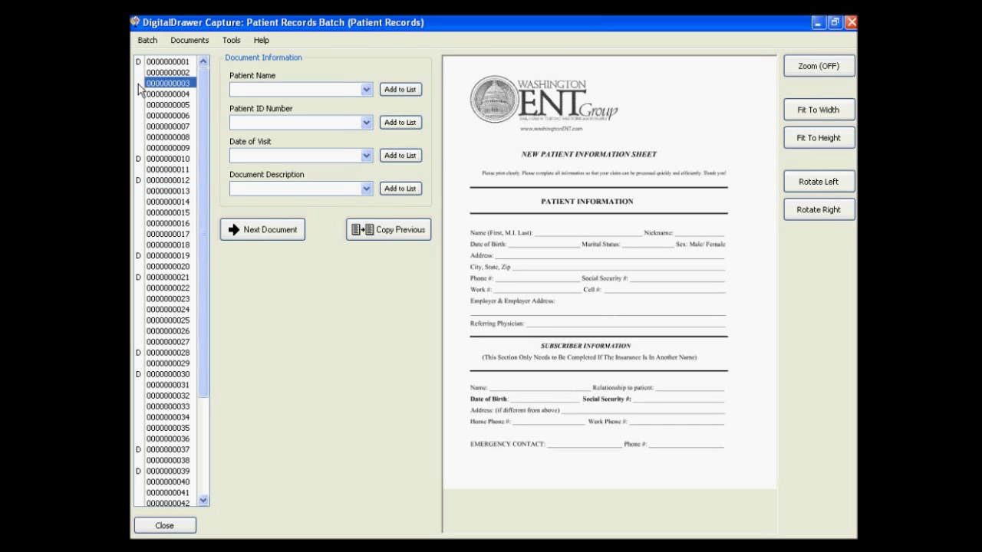
{"action": "left_click", "coordinate": [138, 160]}
{"action": "left_click", "coordinate": [139, 181]}
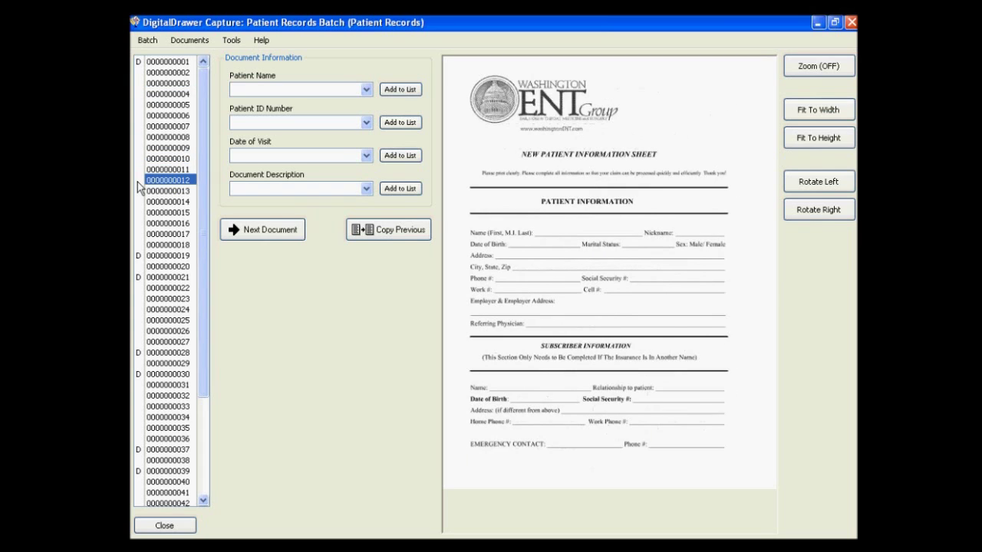
{"action": "left_click", "coordinate": [139, 256]}
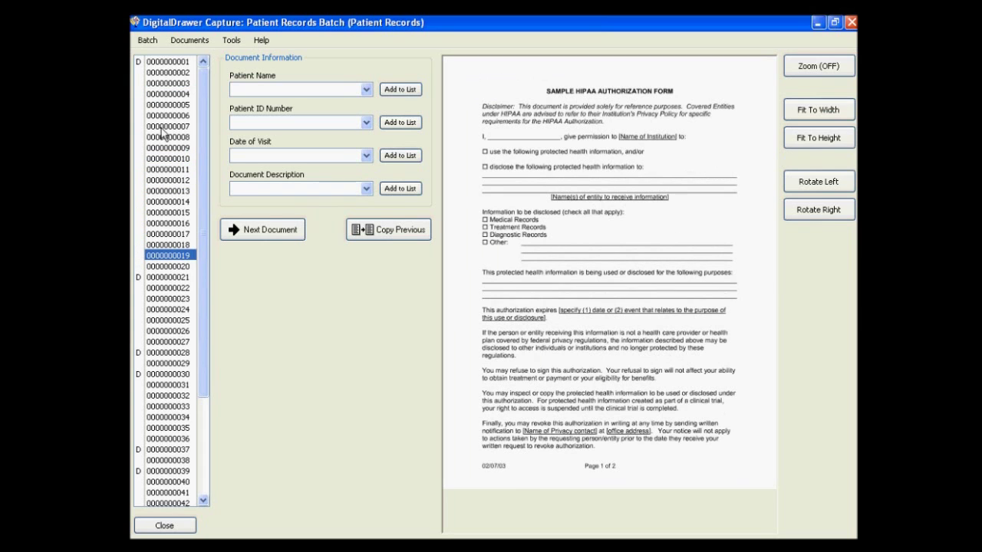
{"action": "left_click", "coordinate": [164, 74]}
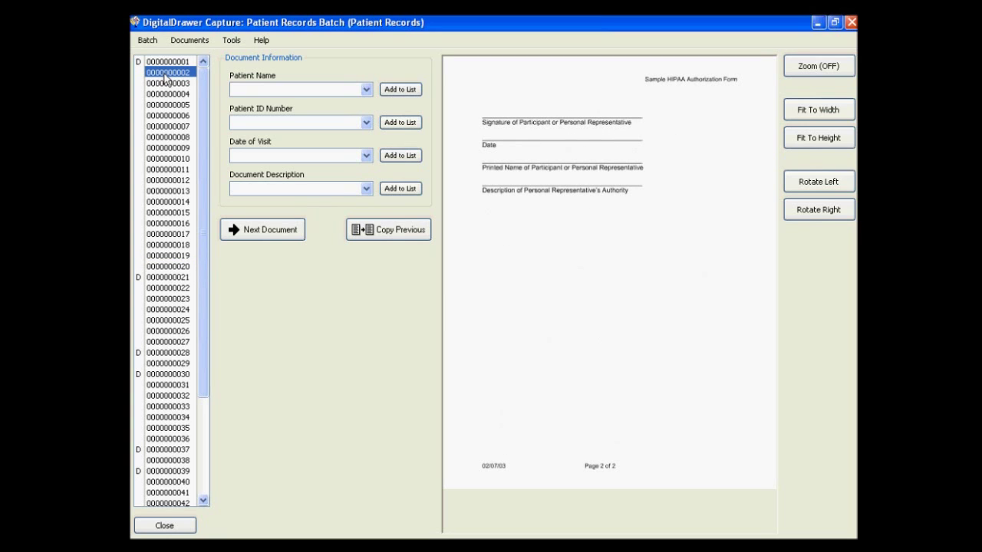
{"action": "left_click", "coordinate": [164, 82]}
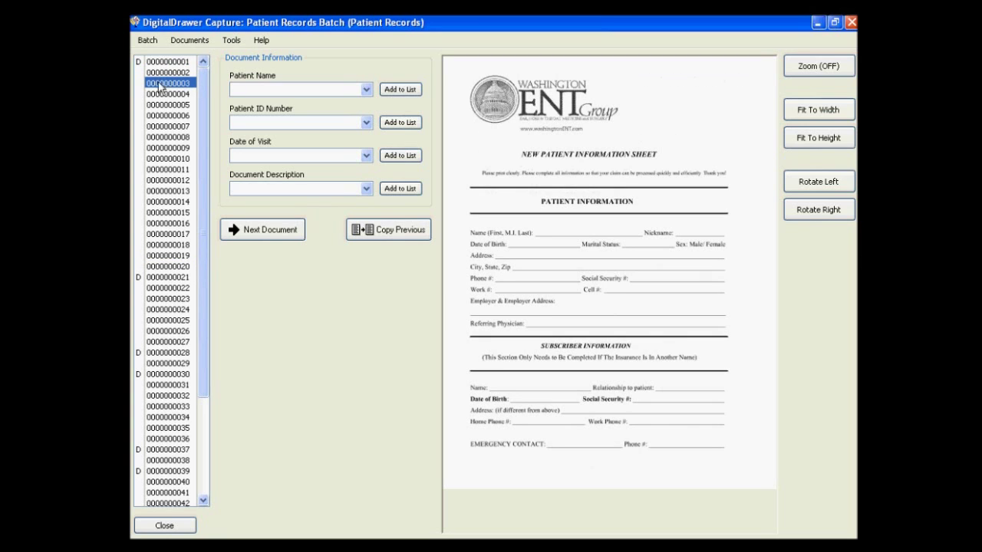
{"action": "left_click", "coordinate": [139, 84]}
{"action": "key", "text": "Down"}
{"action": "key", "text": "Down"}
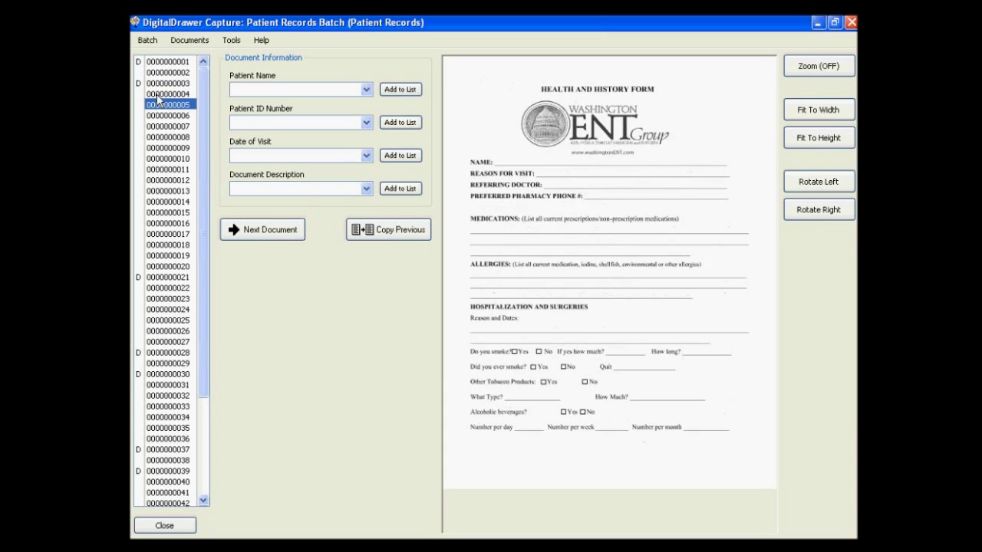
{"action": "key", "text": "Down"}
{"action": "key", "text": "Down"}
{"action": "key", "text": "Down"}
{"action": "key", "text": "Down"}
{"action": "key", "text": "Down"}
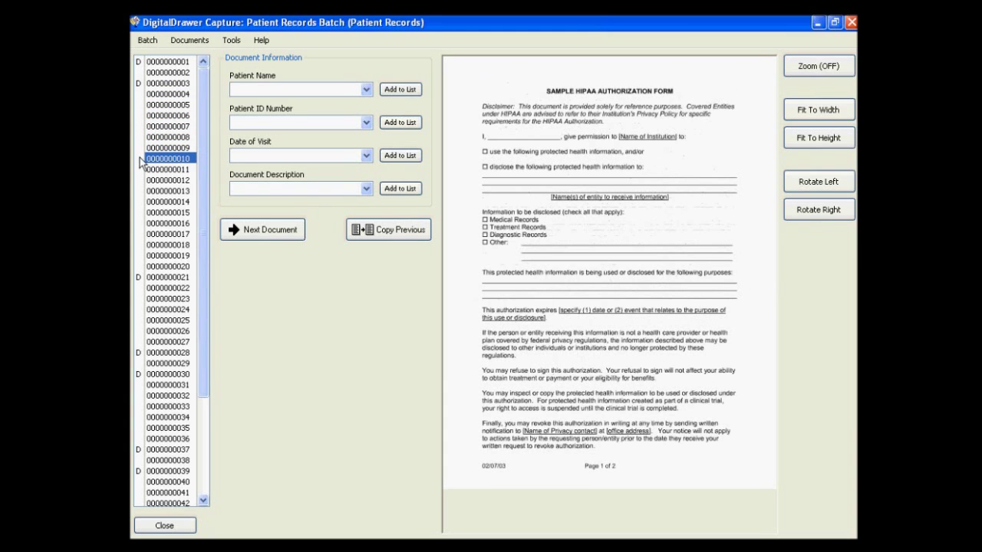
{"action": "key", "text": "Down"}
{"action": "key", "text": "Down"}
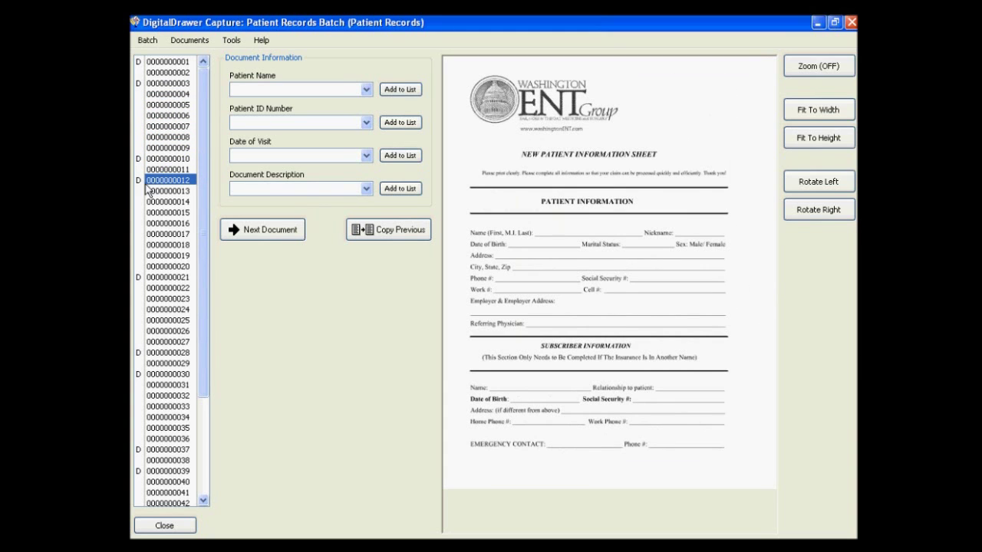
{"action": "key", "text": "Down"}
{"action": "key", "text": "Down"}
{"action": "key", "text": "Down"}
{"action": "key", "text": "Down"}
{"action": "key", "text": "Down"}
{"action": "key", "text": "Down"}
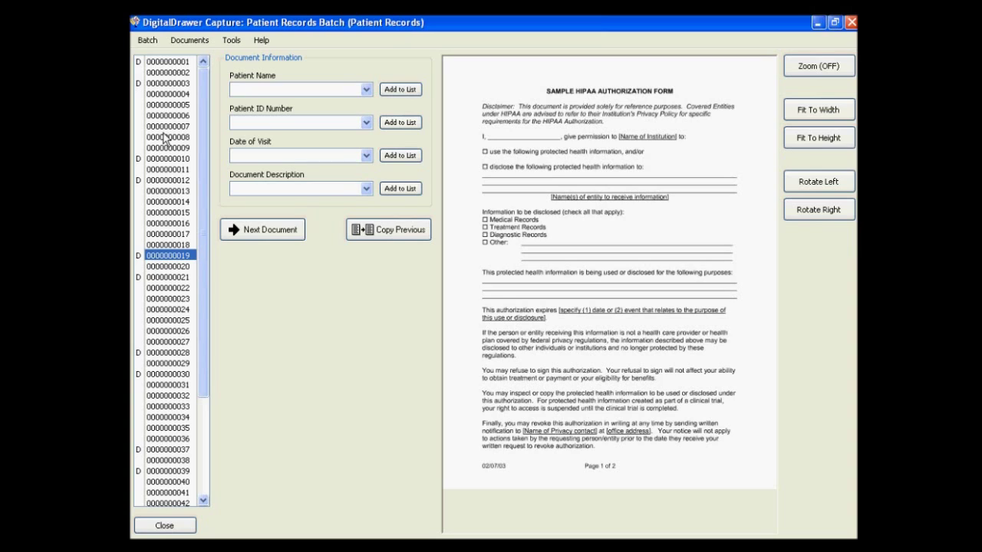
{"action": "left_click", "coordinate": [167, 64]}
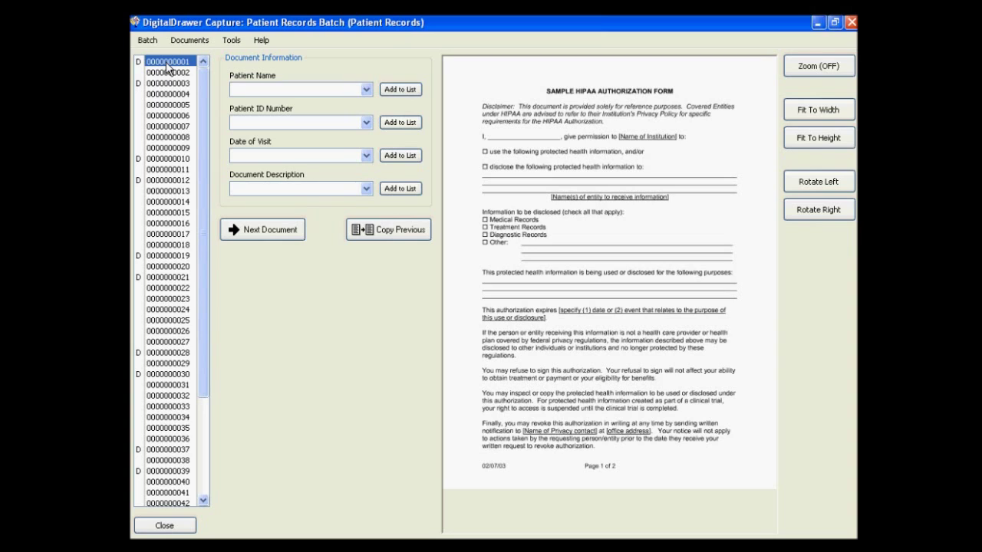
{"action": "left_click", "coordinate": [366, 90]}
{"action": "left_click", "coordinate": [329, 122]}
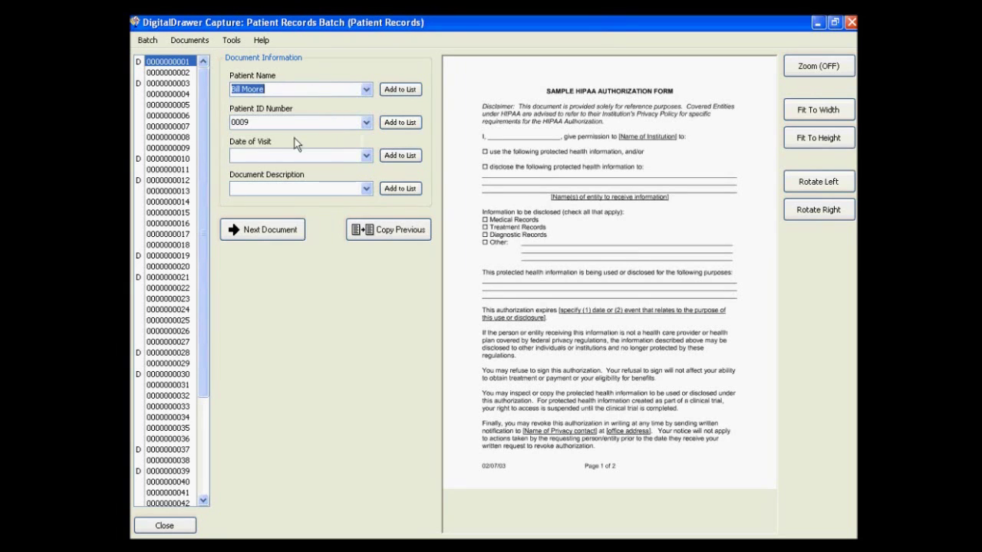
{"action": "left_click", "coordinate": [268, 156]}
{"action": "type", "text": "4"}
{"action": "type", "text": "/3/20"}
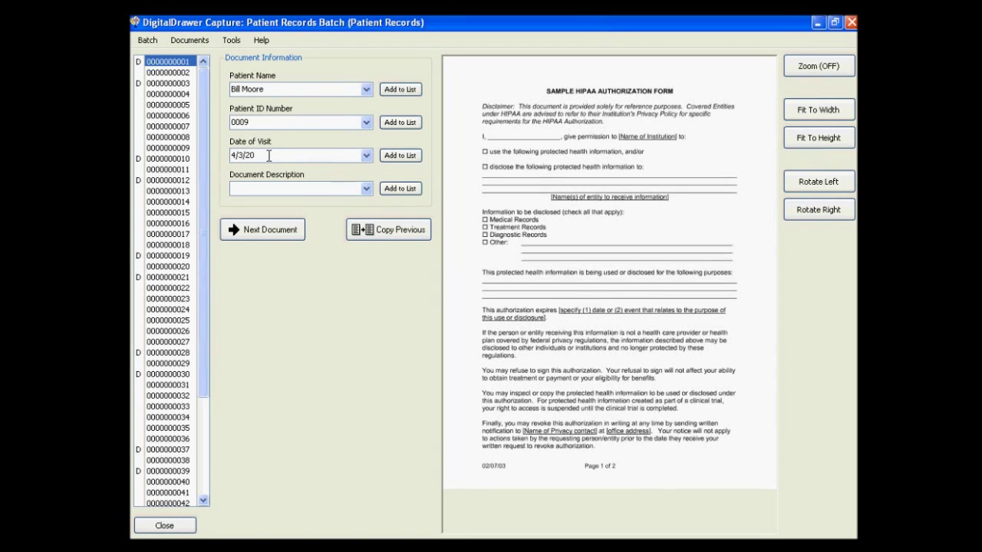
{"action": "type", "text": "10"}
{"action": "left_click", "coordinate": [367, 190]}
{"action": "left_click", "coordinate": [343, 219]}
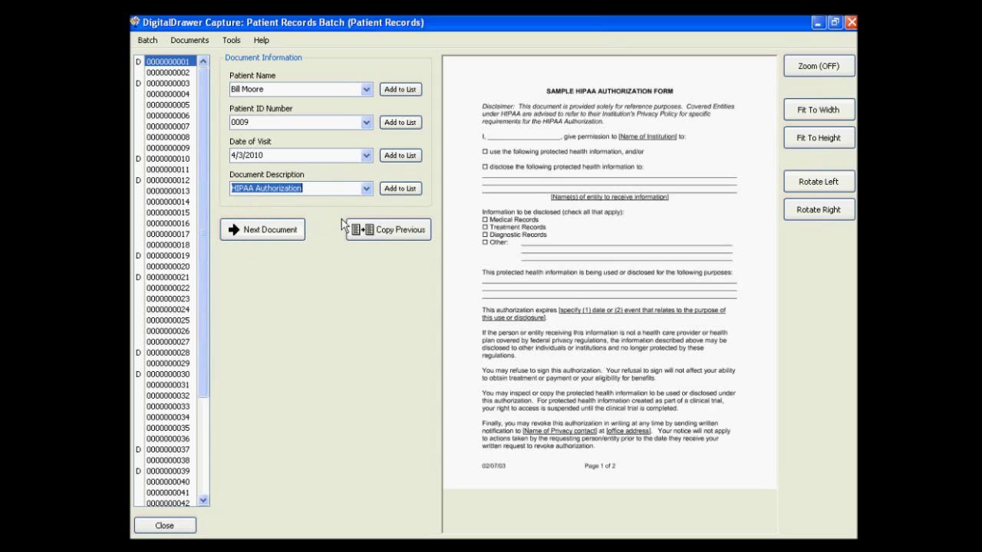
{"action": "left_click", "coordinate": [175, 75]}
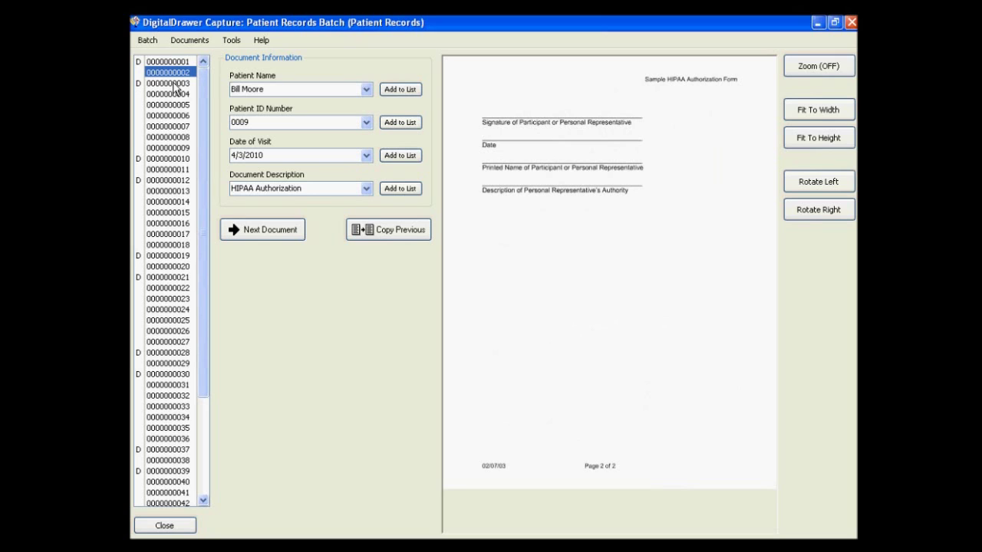
{"action": "left_click", "coordinate": [174, 83]}
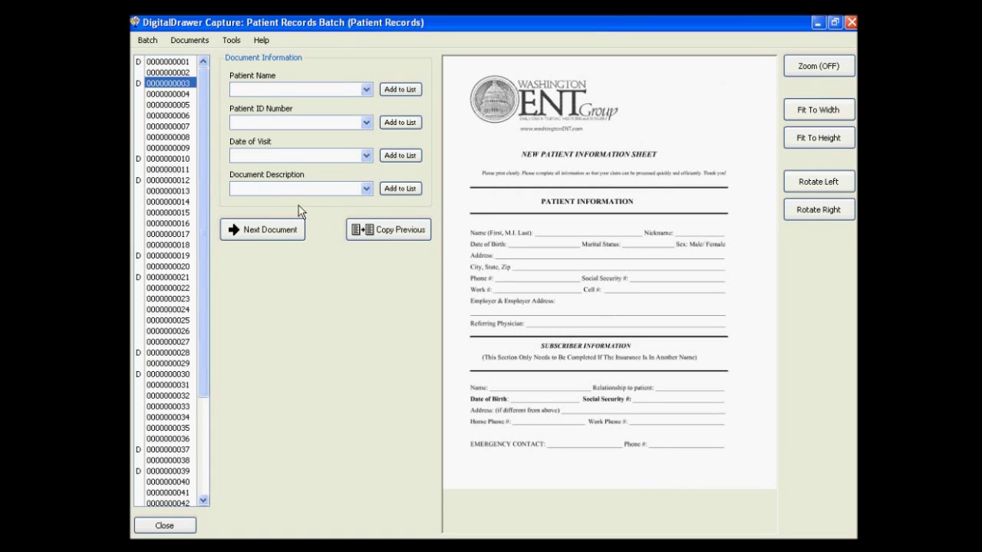
{"action": "left_click", "coordinate": [371, 234]}
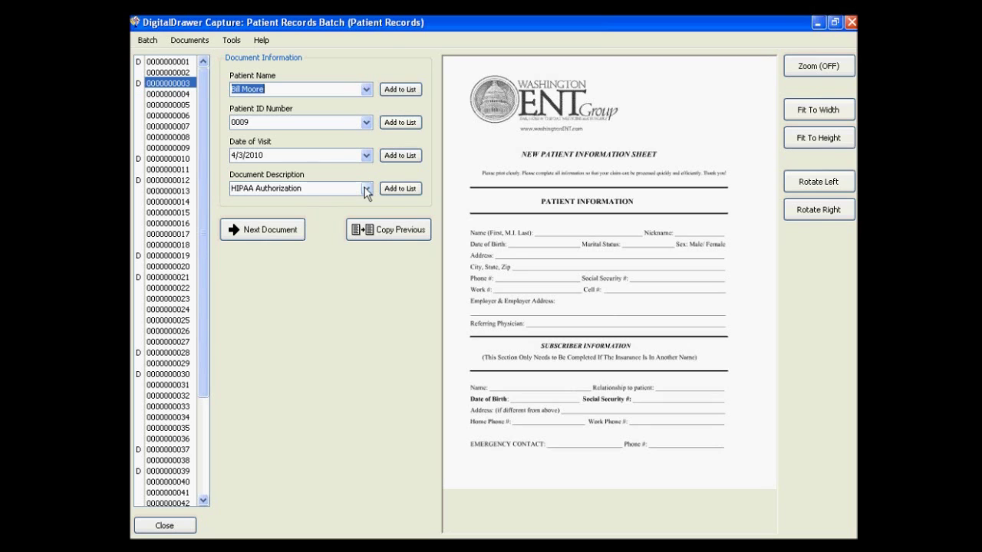
{"action": "left_click", "coordinate": [366, 189]}
{"action": "left_click", "coordinate": [321, 233]}
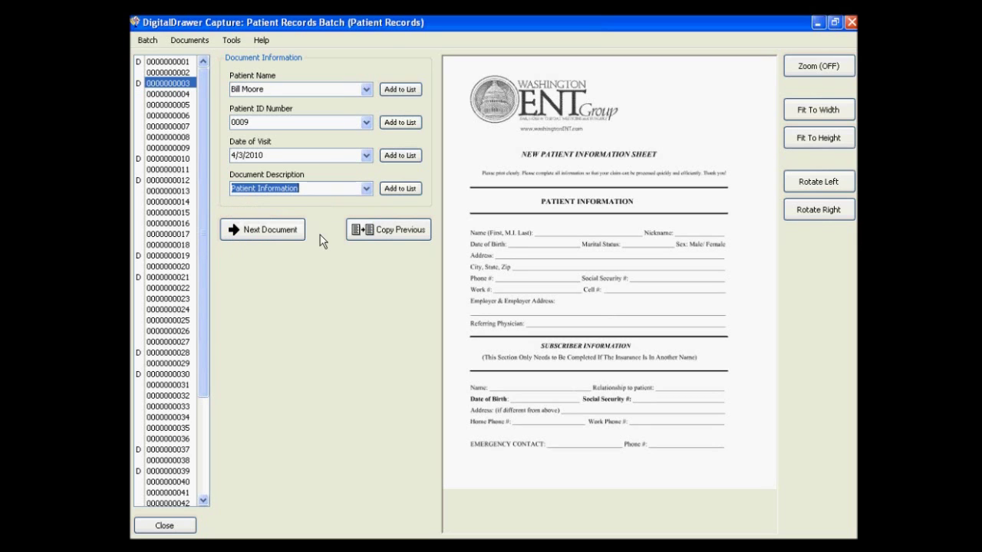
{"action": "left_click", "coordinate": [275, 231]}
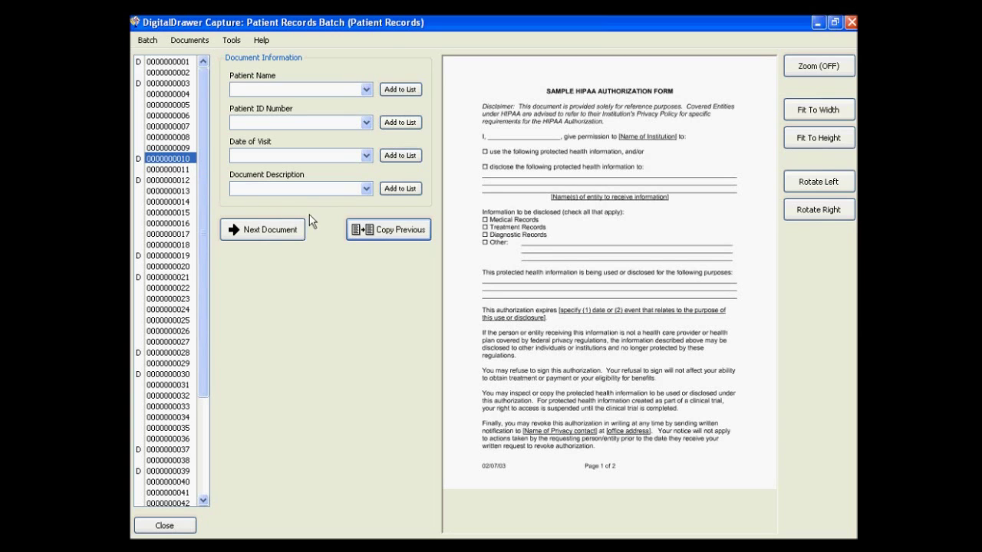
Step: Reuse the previous document's patient, ID and visit date, describe it as Insurance Form, and save
{"action": "left_click", "coordinate": [382, 232]}
{"action": "left_click", "coordinate": [366, 188]}
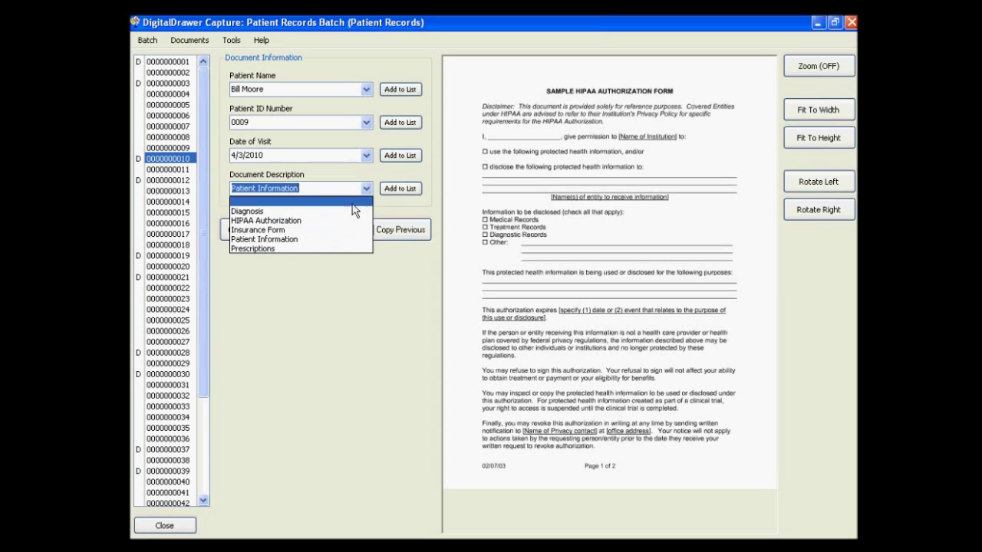
{"action": "left_click", "coordinate": [345, 229]}
{"action": "left_click", "coordinate": [273, 232]}
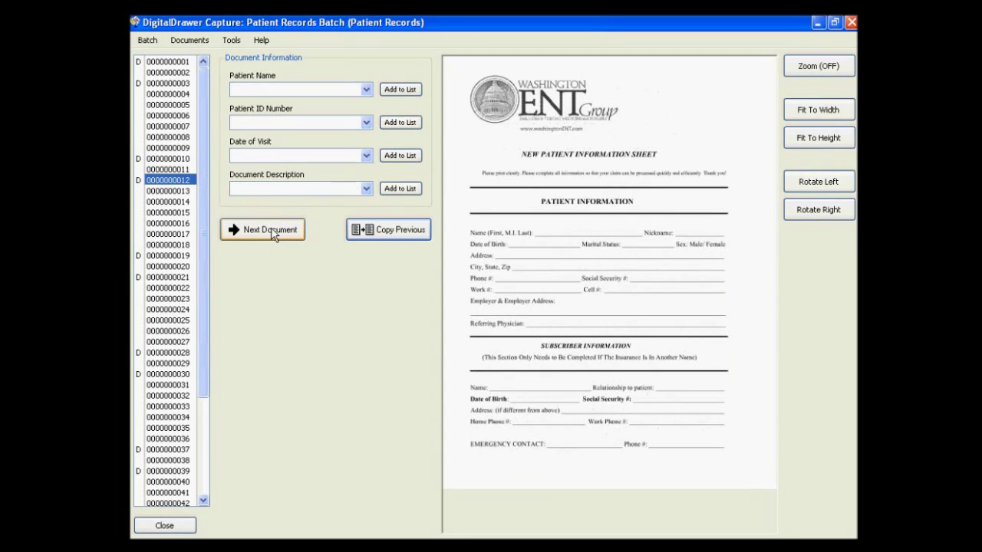
Step: Copy the same patient details onto the next document and describe it as Prescriptions
{"action": "left_click", "coordinate": [360, 229]}
{"action": "left_click", "coordinate": [366, 188]}
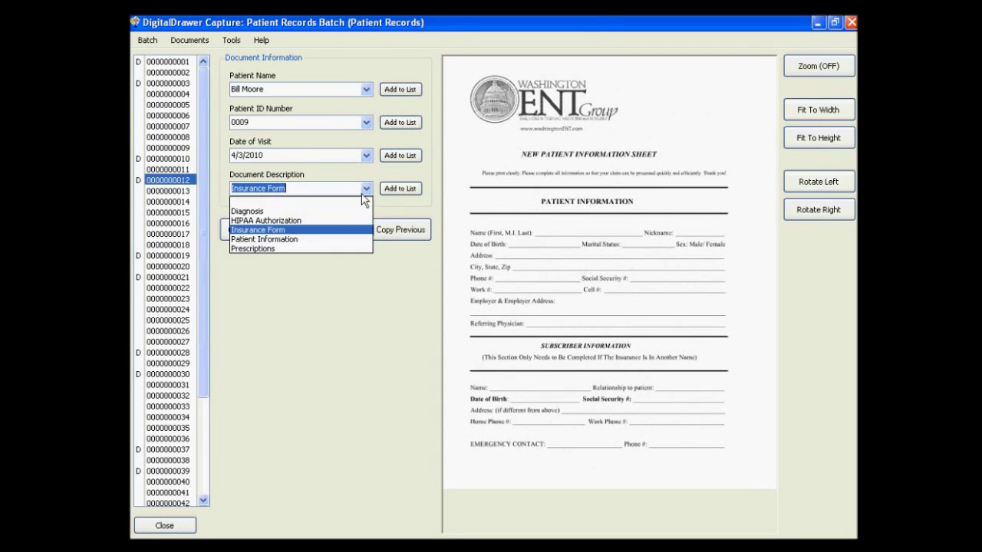
{"action": "left_click", "coordinate": [322, 249]}
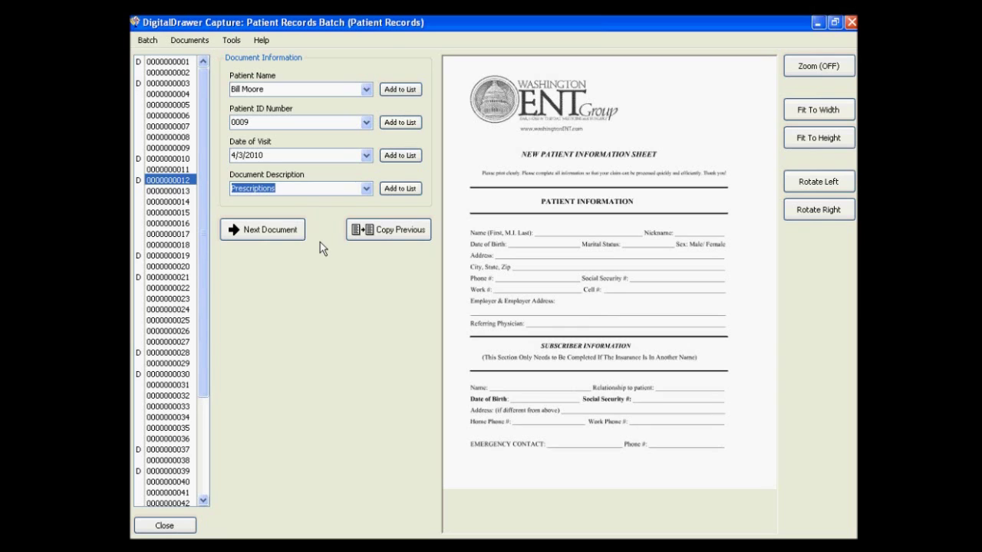
Step: Open the Batch menu to reach the Upload Batch to DigitalDrawer command
{"action": "left_click", "coordinate": [141, 44]}
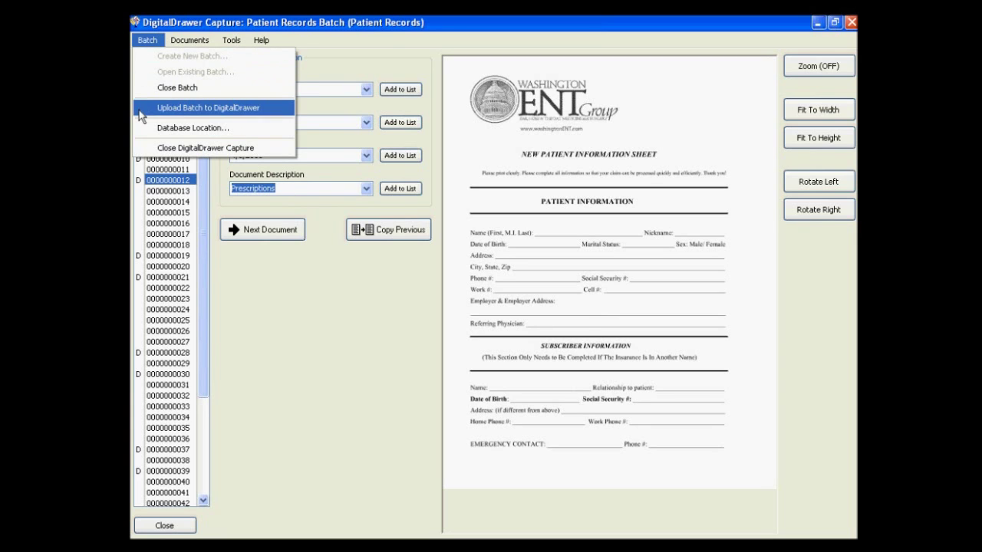